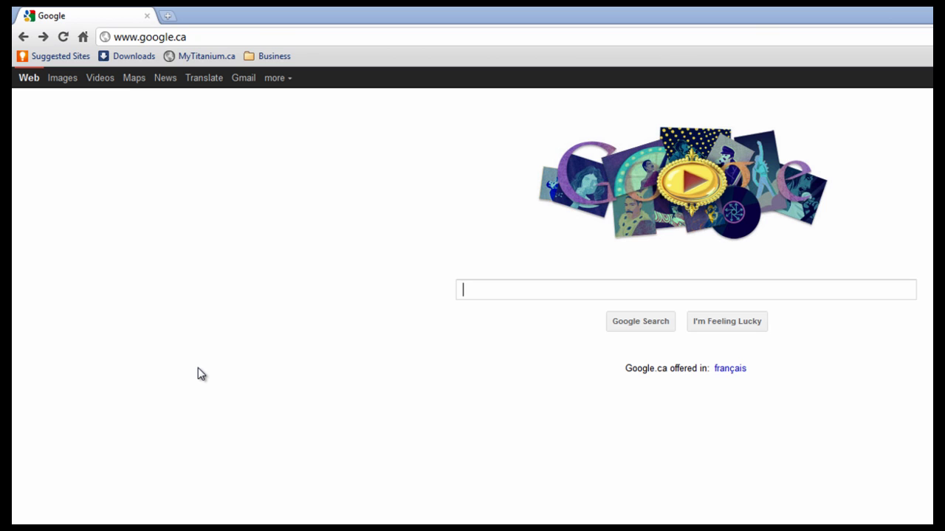
Load the domain's website in Chrome, then go to its /cpanel login page
click(109, 28)
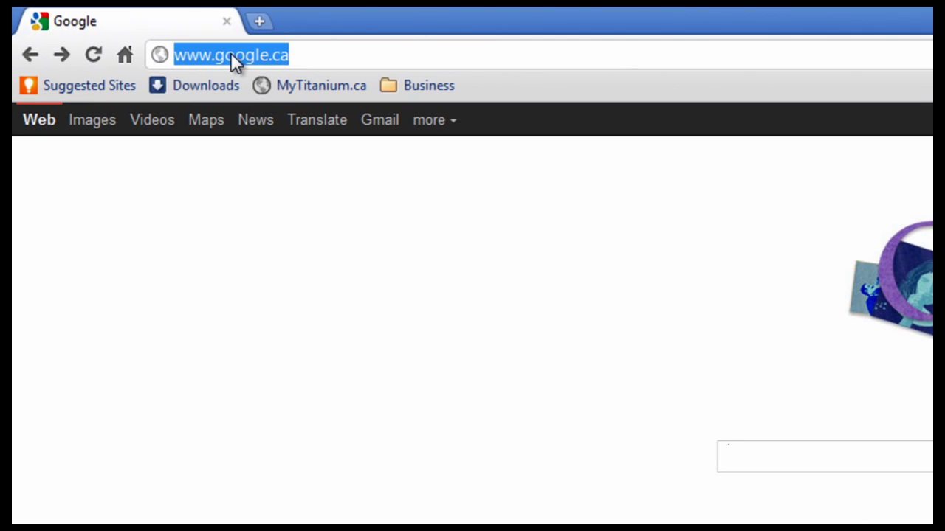
text(charleslojko.com)
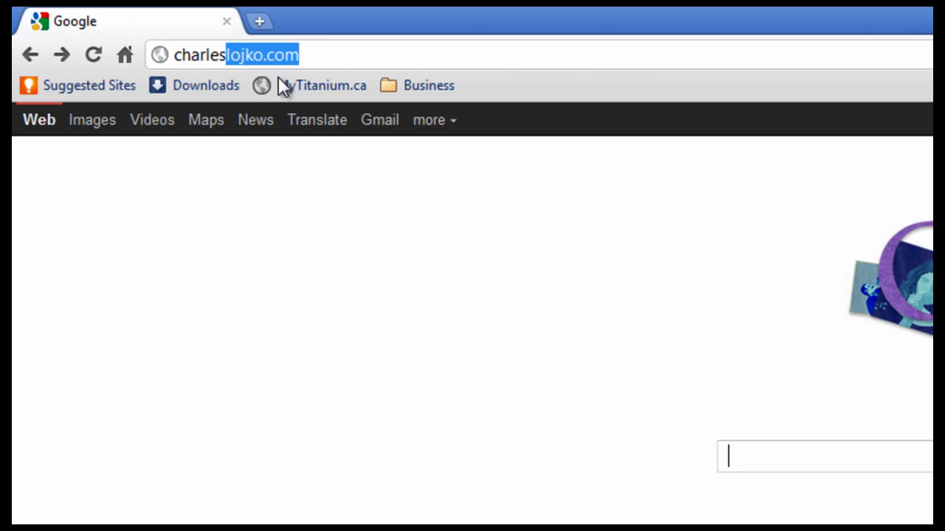
key(Return)
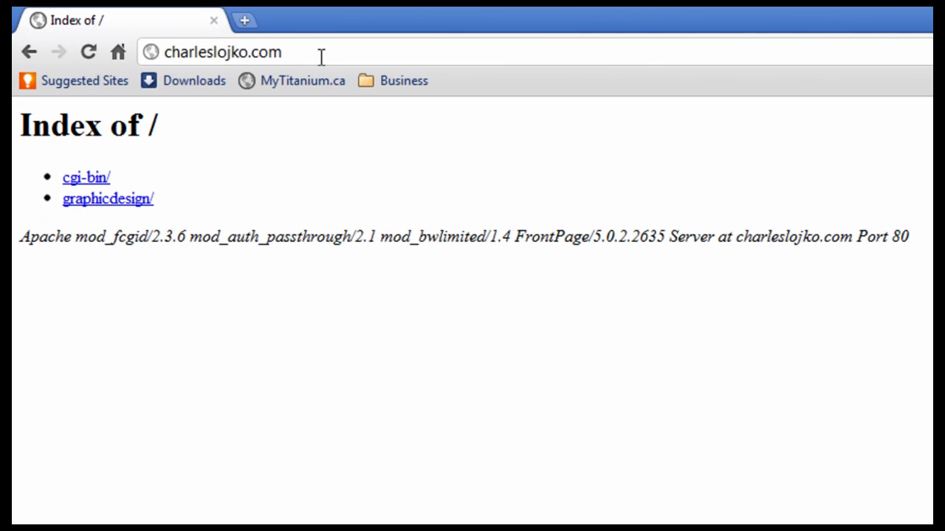
text(/cpanel)
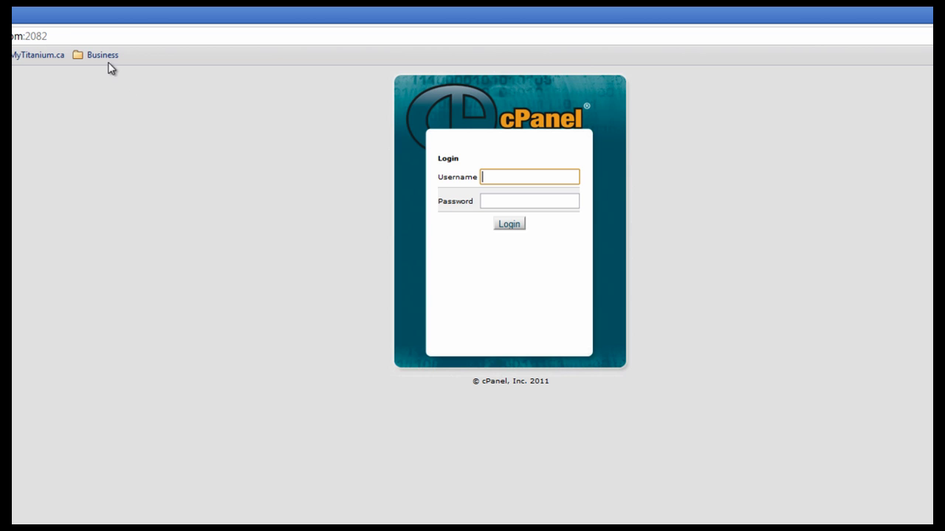
Sign in to cPanel with the account username and the pasted account password
click(503, 185)
text(charles)
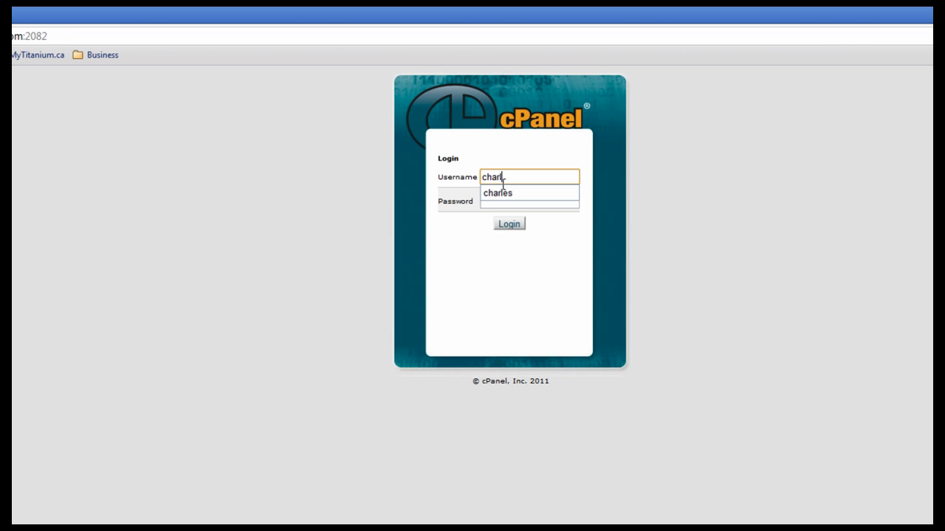
click(587, 219)
click(538, 200)
right_click(529, 204)
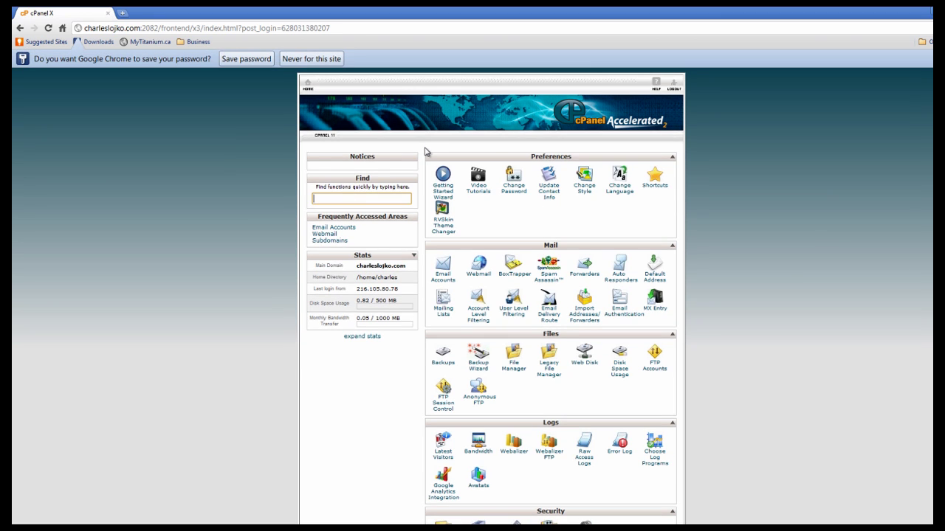
Decline saving the password in Chrome and scroll down to the Software/Services tools
click(924, 58)
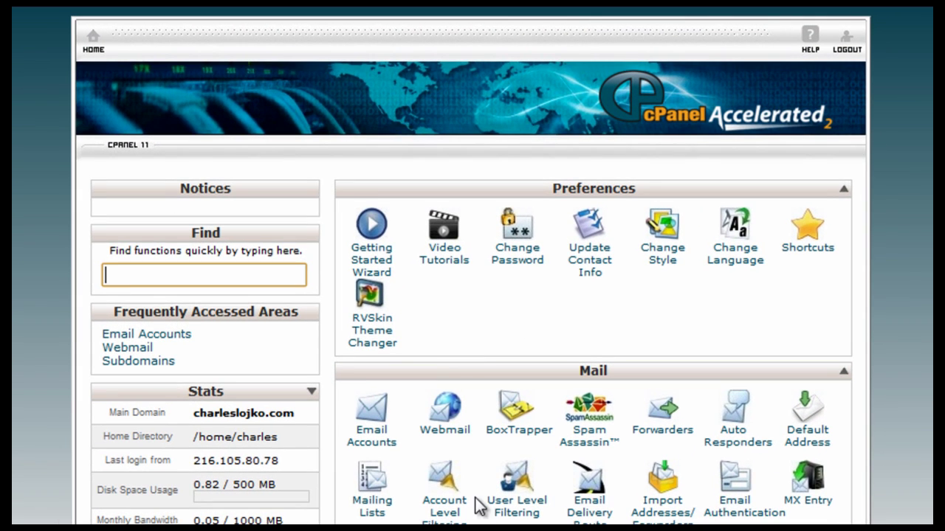
scroll(459, 468, down, 4)
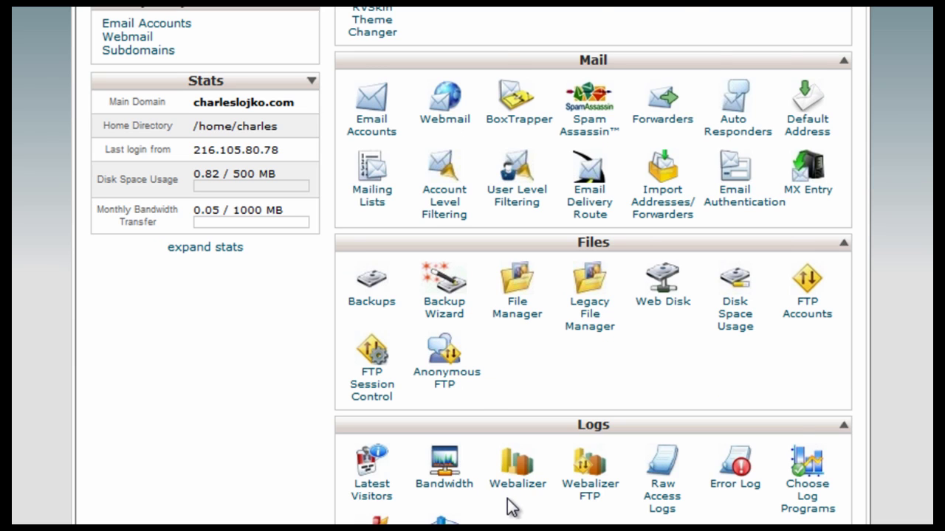
scroll(509, 506, down, 3)
scroll(507, 509, up, 7)
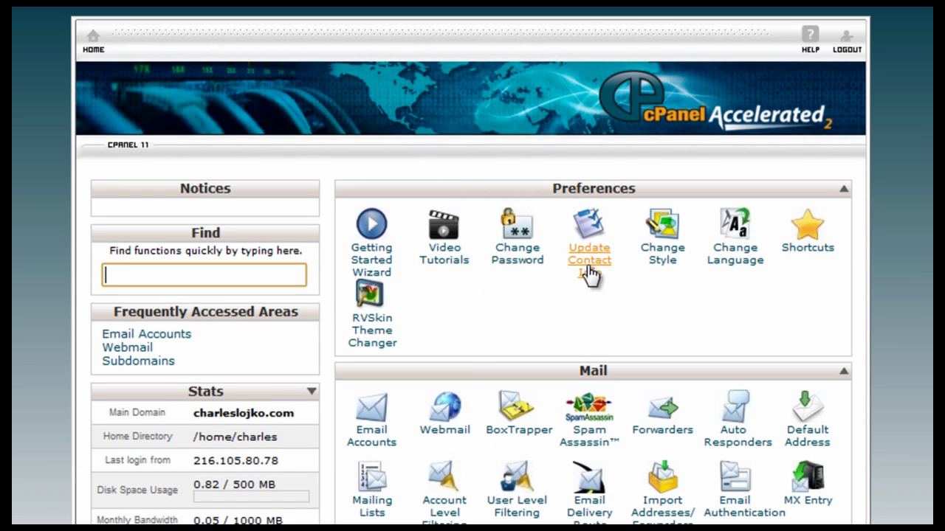
scroll(567, 465, down, 15)
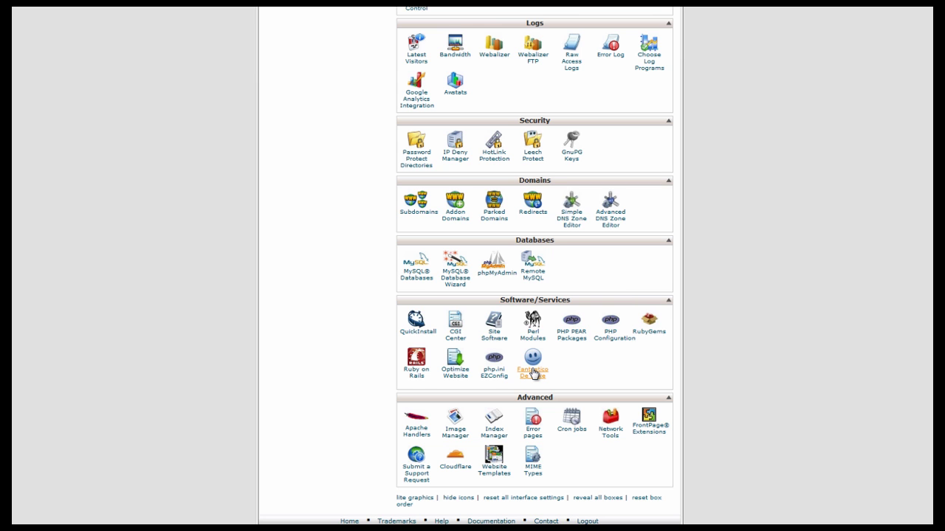
Open Fantastico De Luxe and browse its list of installable scripts by category
click(533, 373)
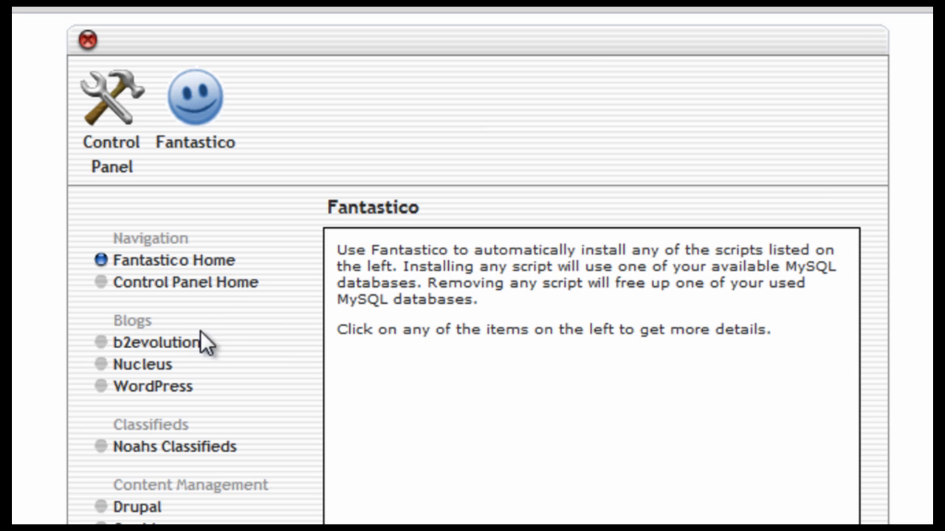
scroll(144, 329, down, 10)
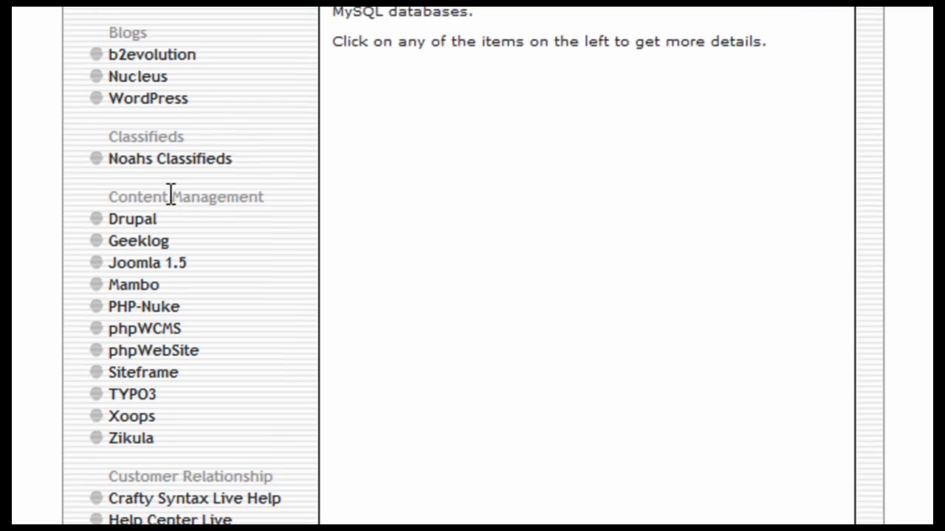
scroll(279, 327, down, 6)
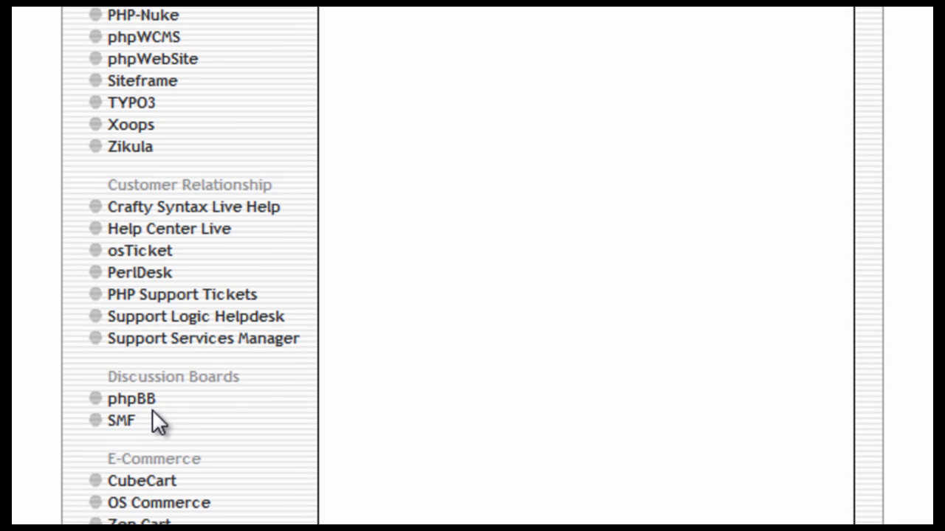
scroll(152, 410, down, 6)
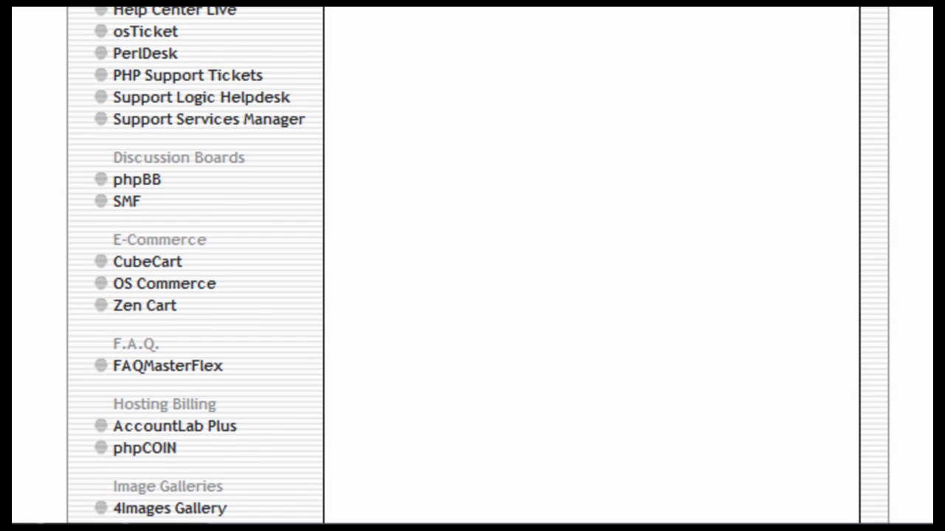
scroll(195, 266, down, 15)
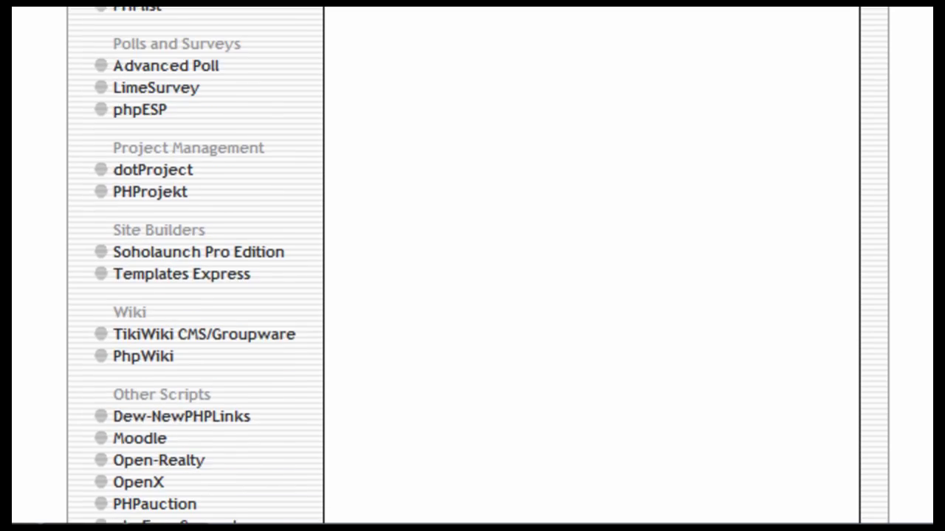
scroll(195, 266, down, 5)
scroll(195, 266, up, 10)
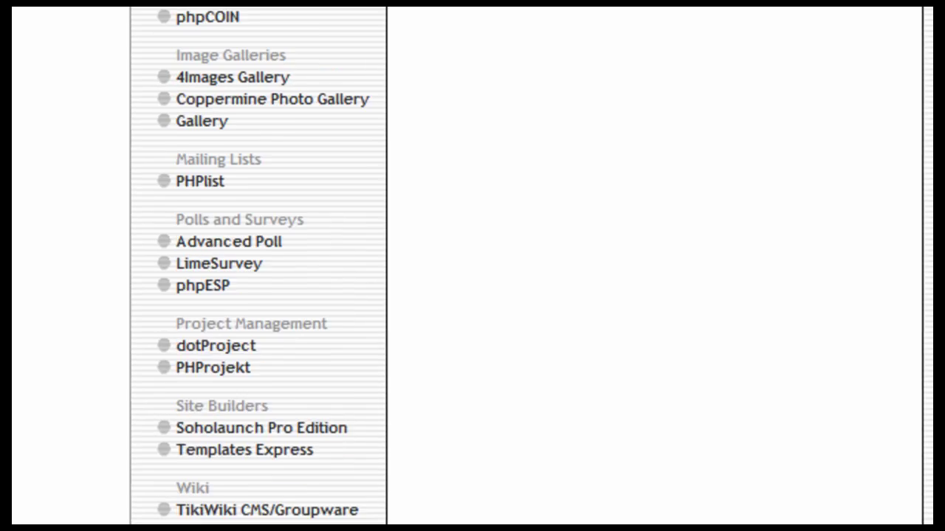
scroll(259, 133, up, 3)
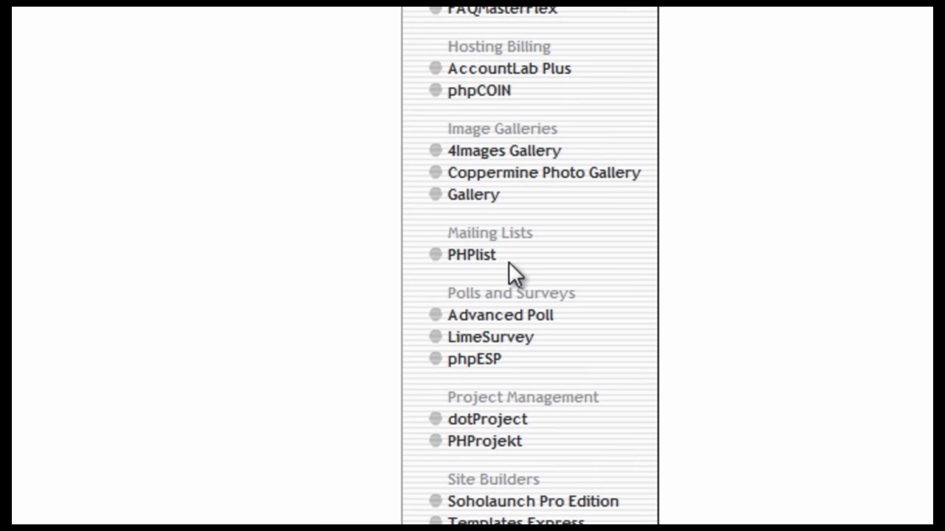
scroll(580, 290, down, 5)
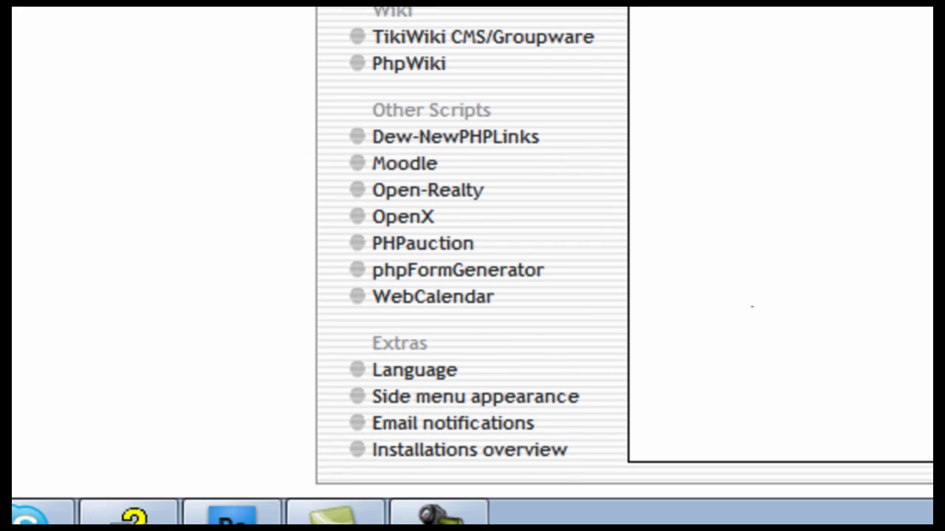
scroll(751, 306, up, 15)
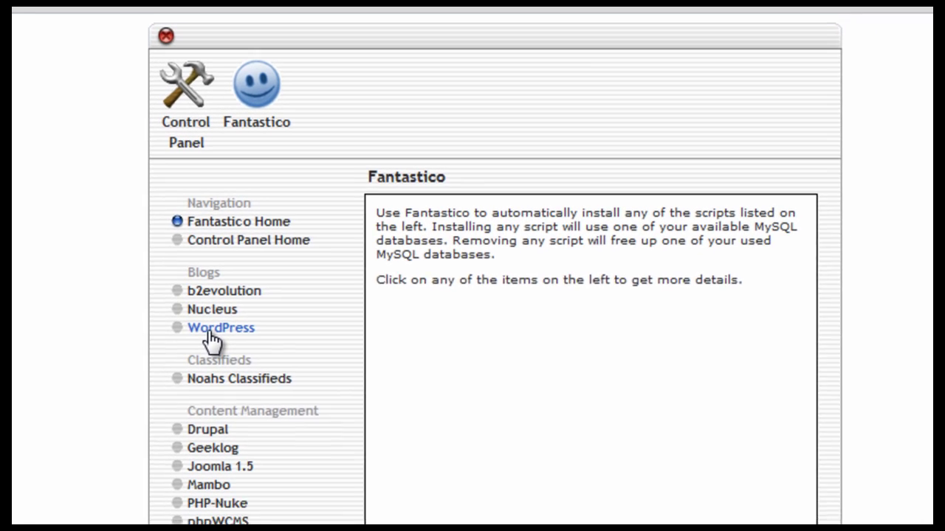
Open the WordPress page under Blogs in Fantastico's left navigation
click(236, 370)
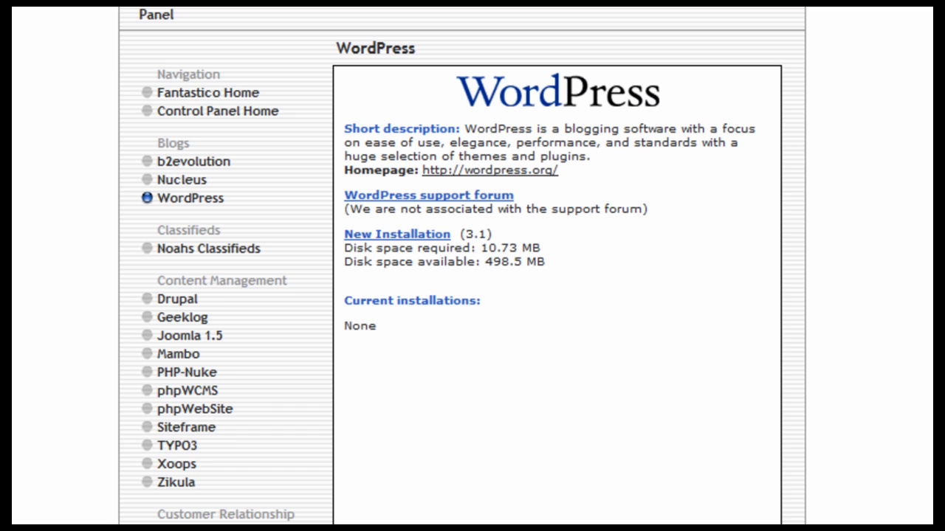
Start a new WordPress installation and set the administrator username to 'Admin'
click(388, 235)
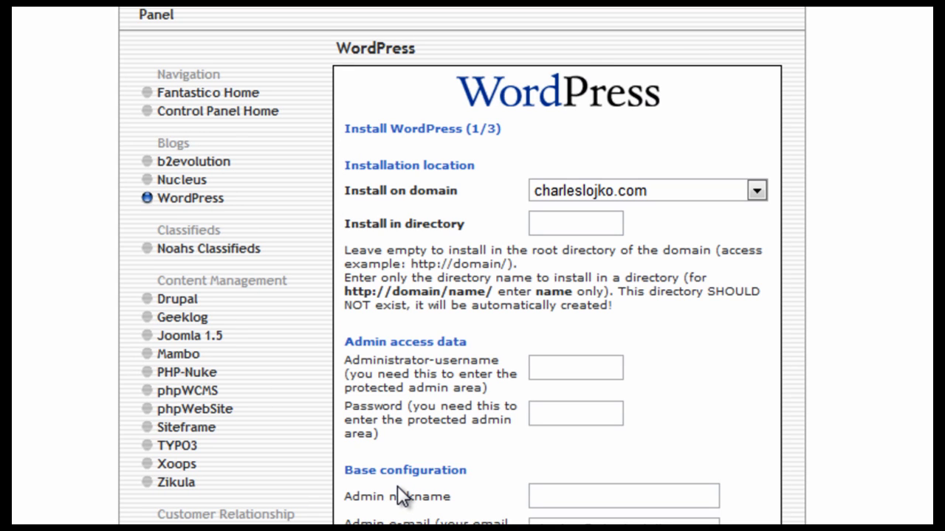
click(543, 227)
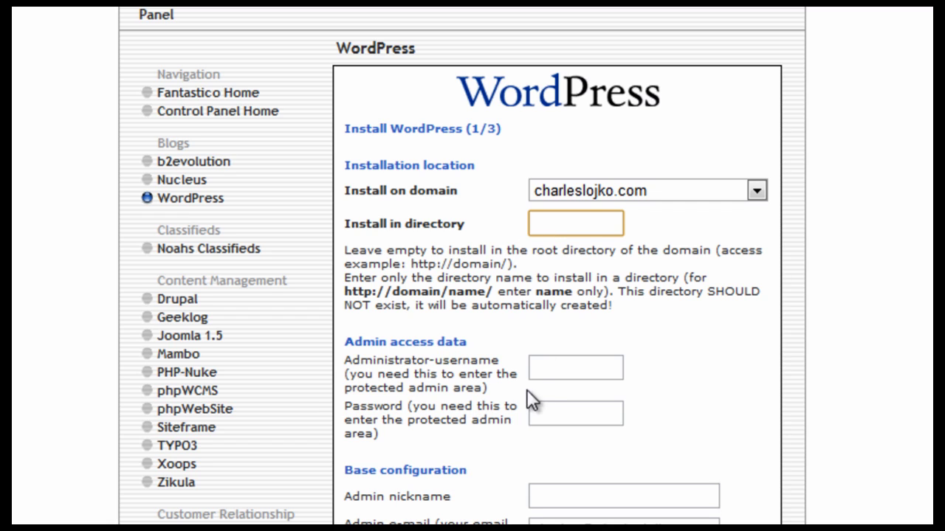
click(547, 368)
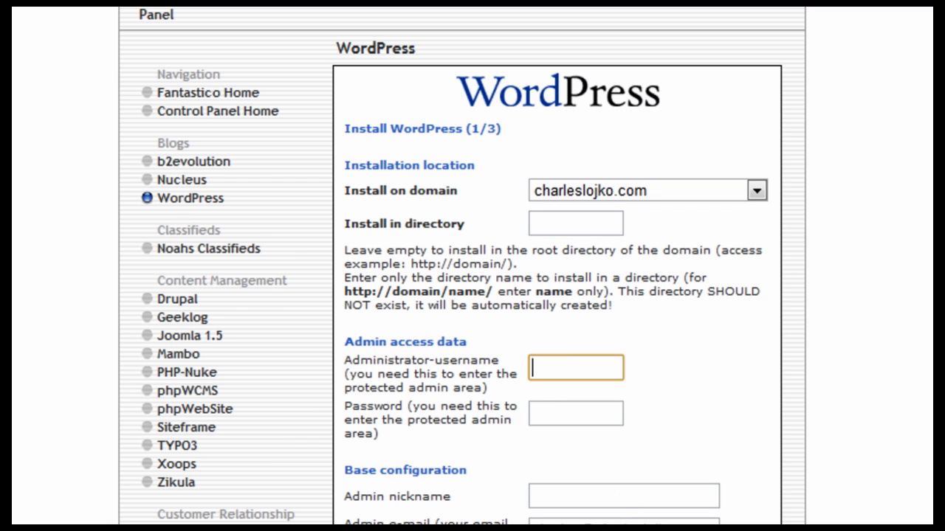
scroll(642, 510, down, 5)
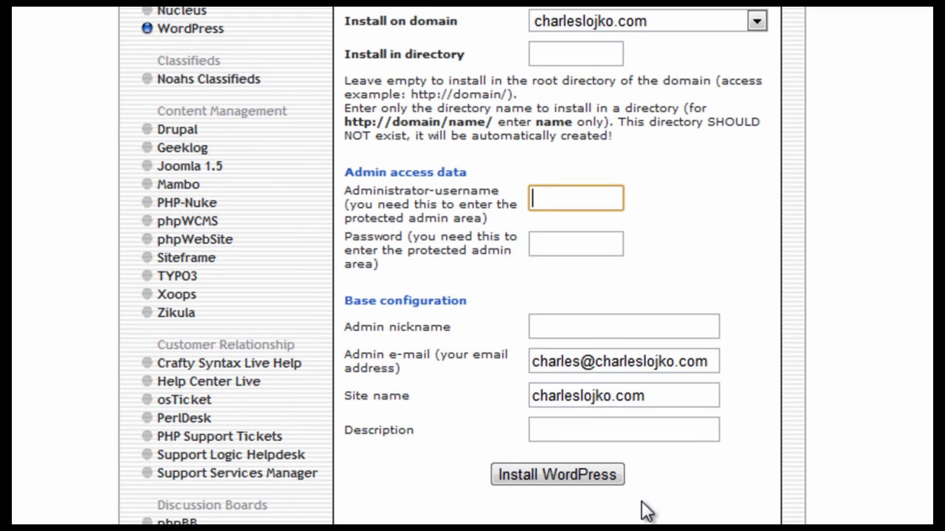
text(Admin)
Replace the admin password with a newly pasted generated password
click(563, 245)
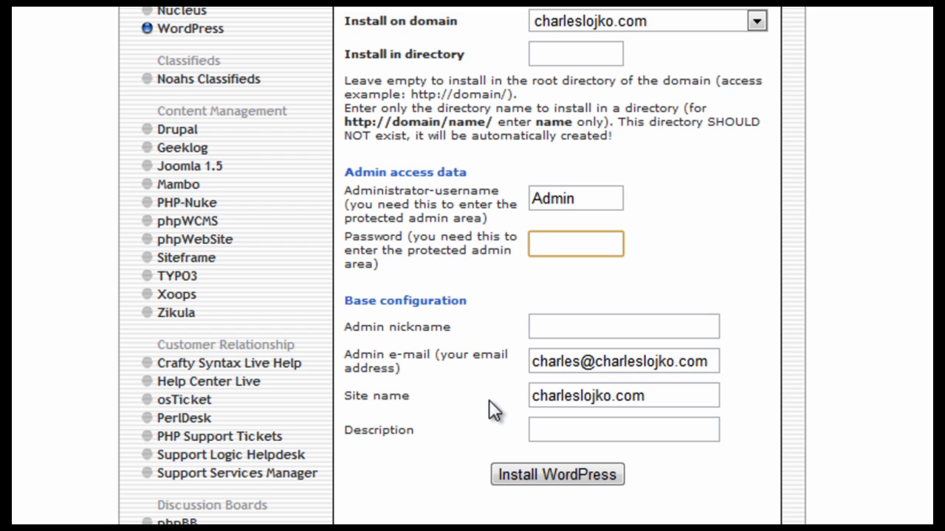
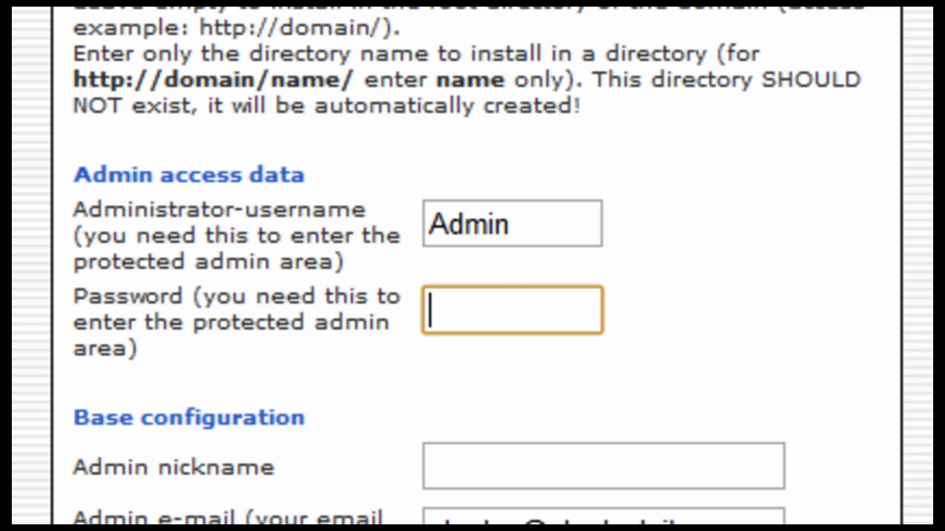
key(ctrl+v)
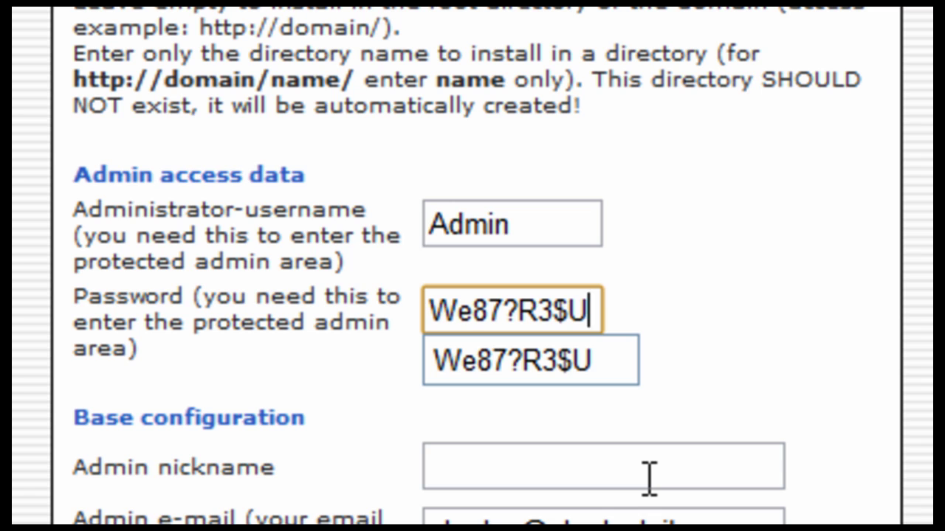
Submit the completed install form with site name mywebsite to begin installing WordPress
double_click(723, 200)
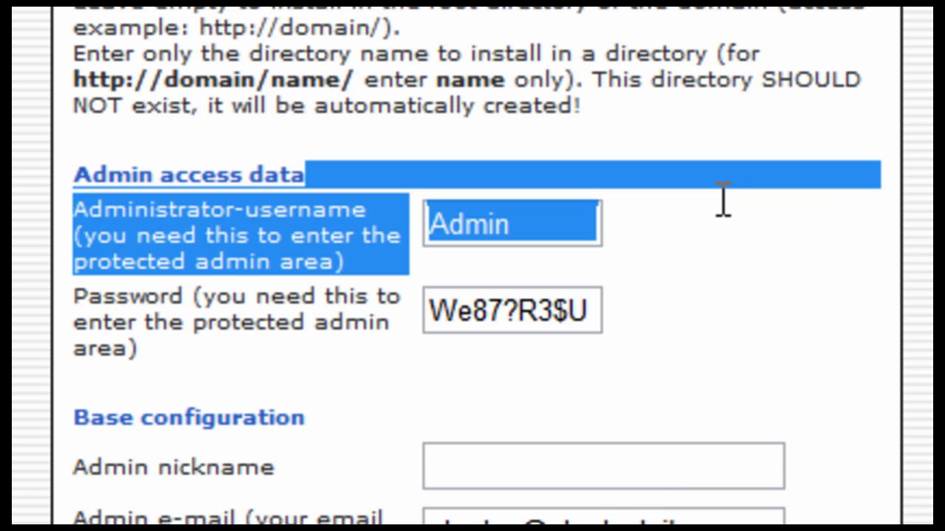
click(660, 355)
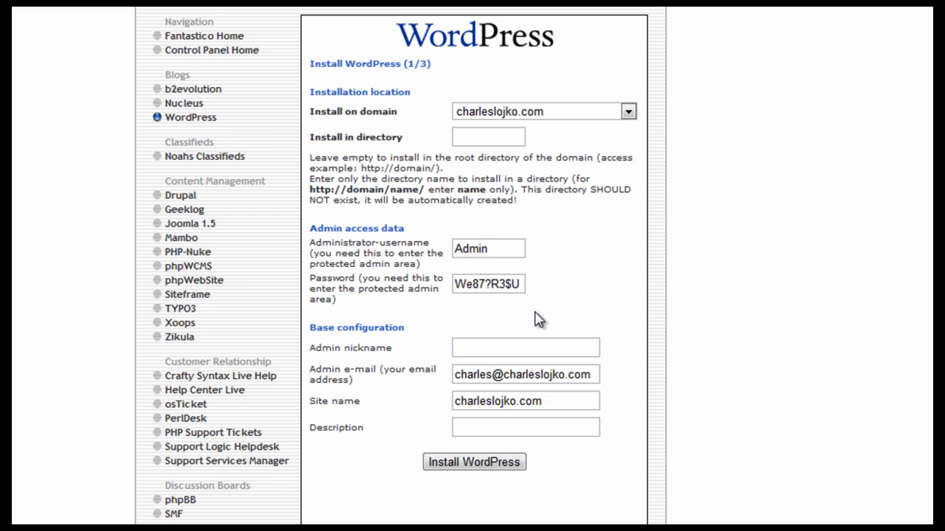
scroll(537, 320, down, 2)
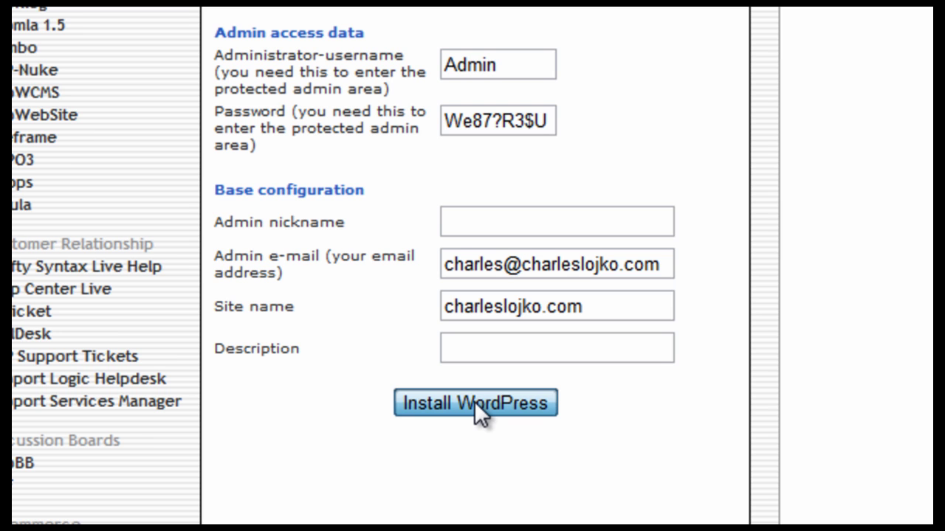
click(473, 402)
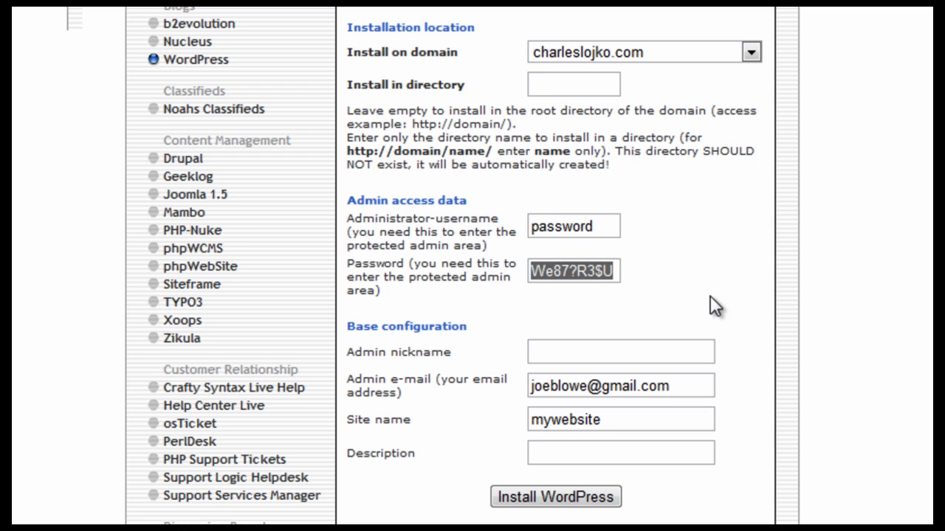
click(691, 272)
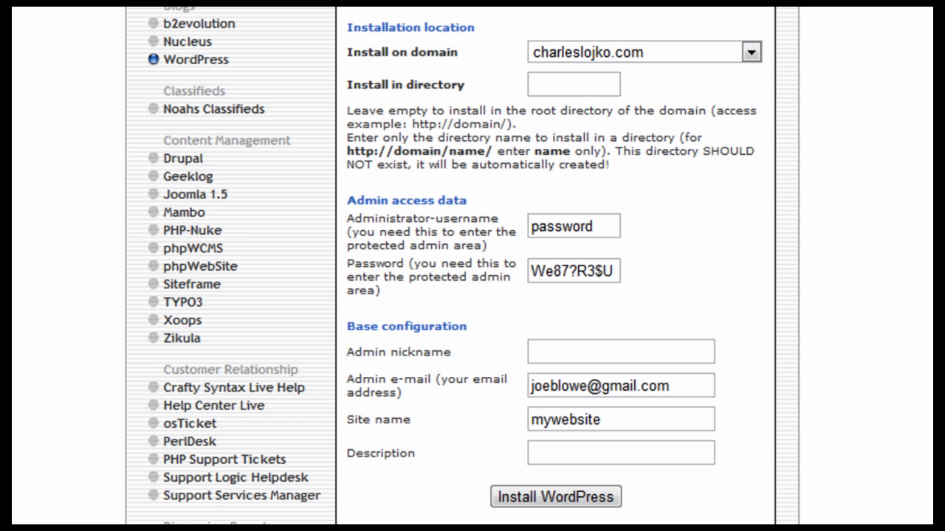
click(540, 502)
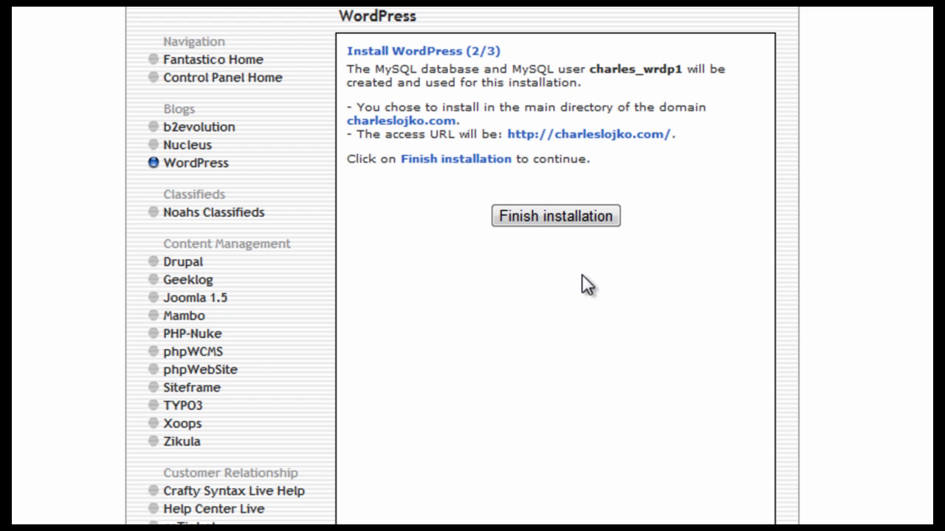
Finish the installation from the Install WordPress (2/3) page
click(538, 222)
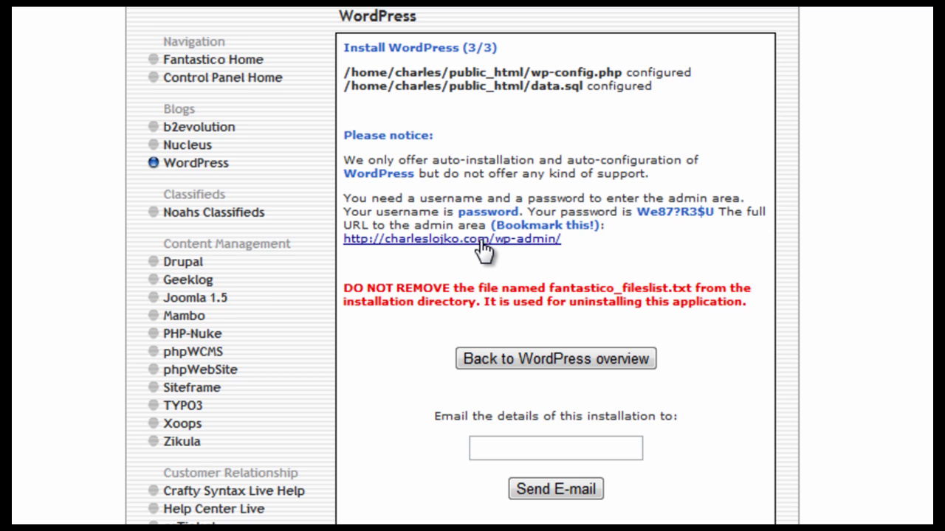
Enter your e-mail address in the 'Email the details' field
click(491, 448)
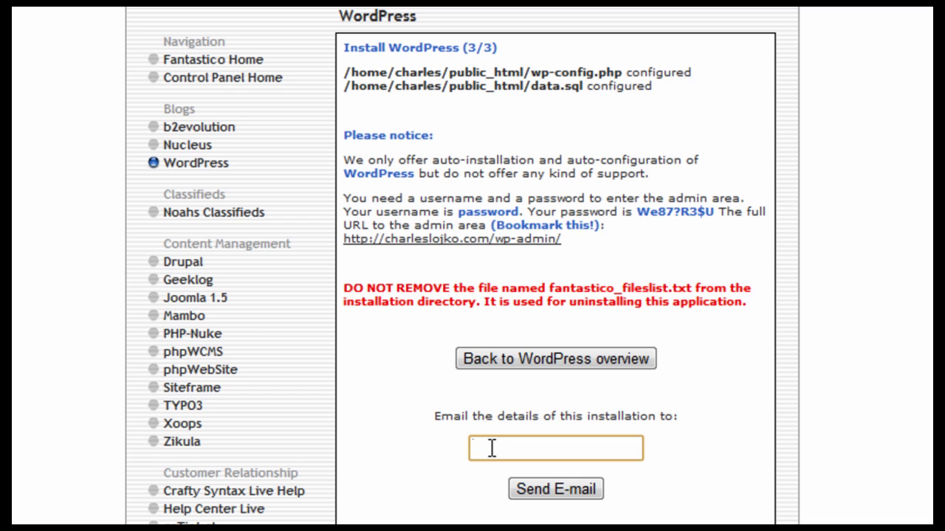
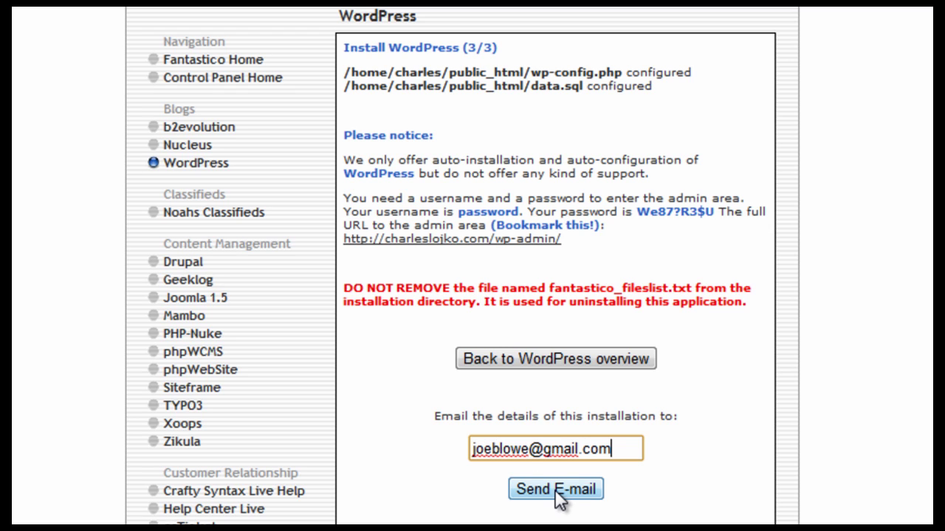
Open the wp-admin login link in a new tab and switch to it
right_click(470, 240)
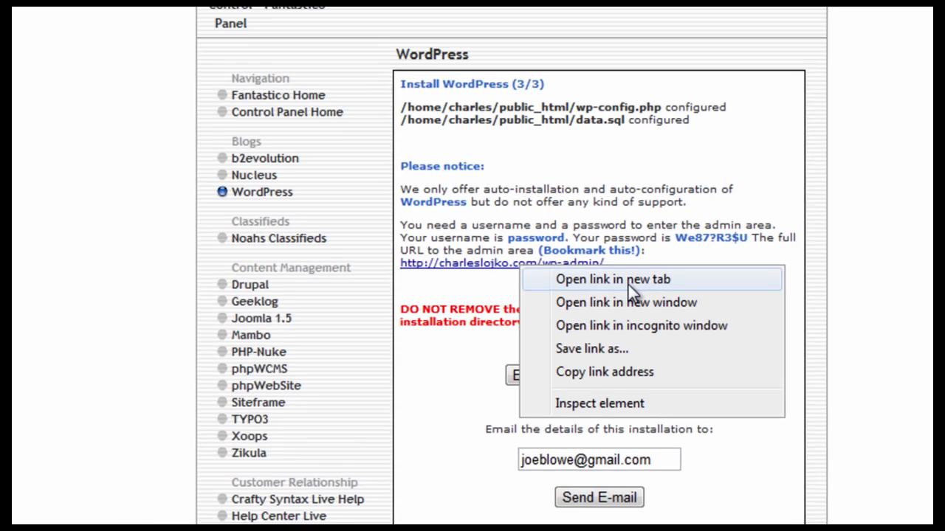
click(579, 259)
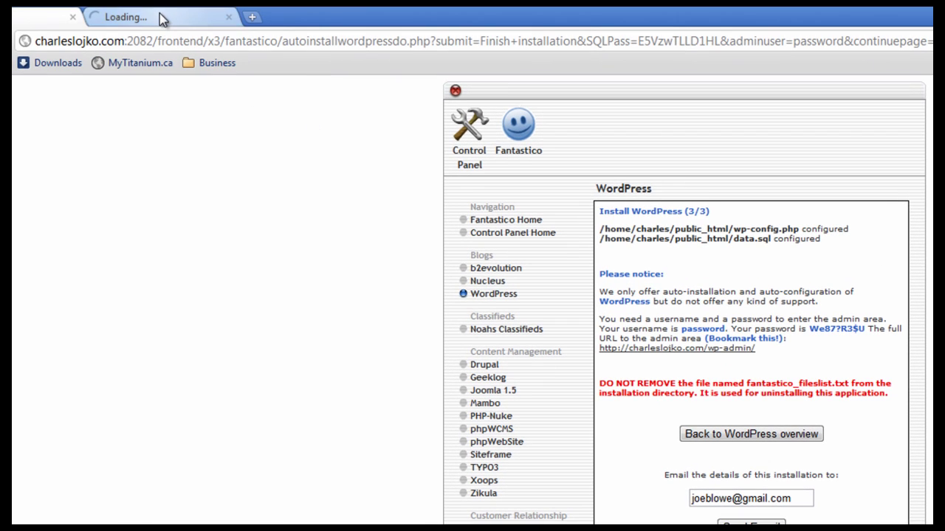
click(162, 21)
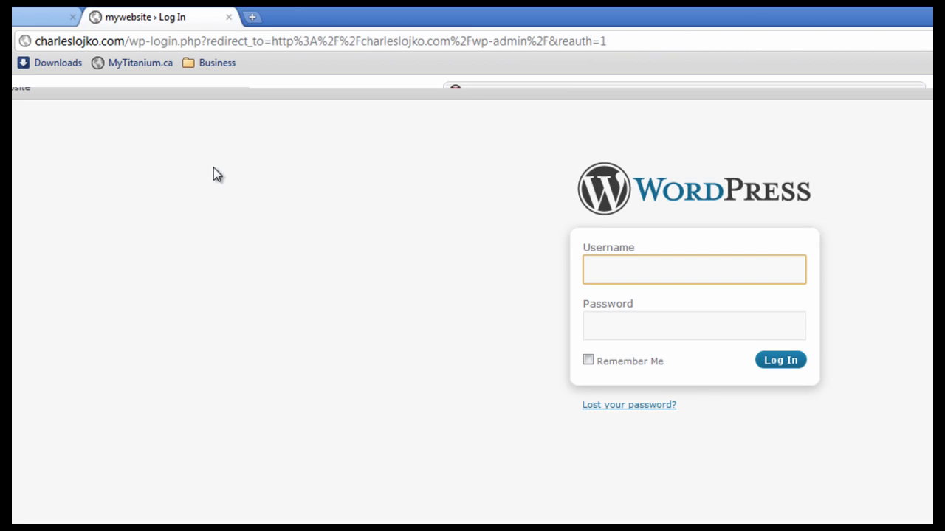
click(140, 42)
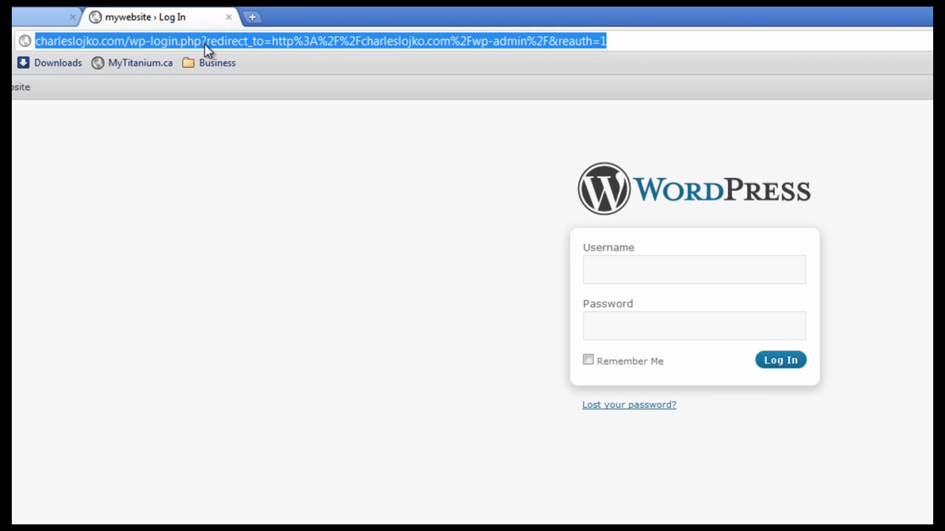
Enter the admin username on the login page, then return to the install summary tab
click(617, 270)
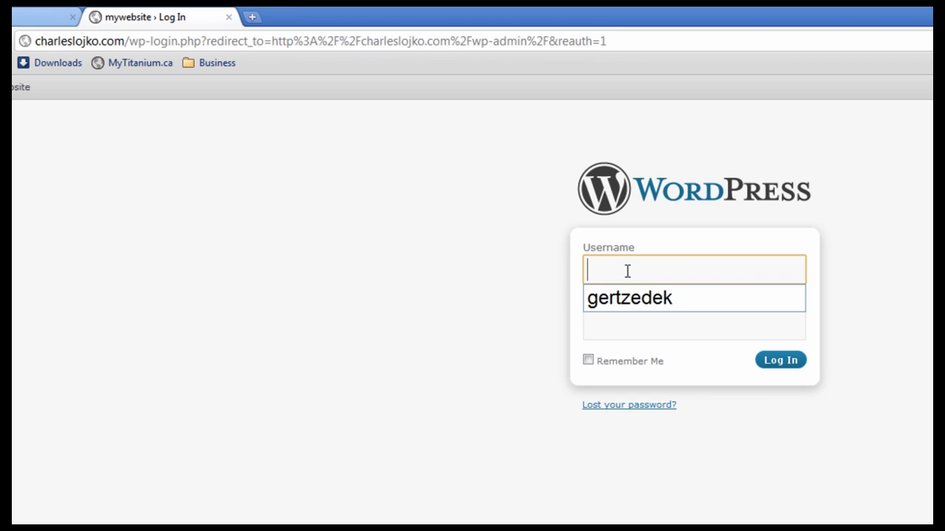
text(pas)
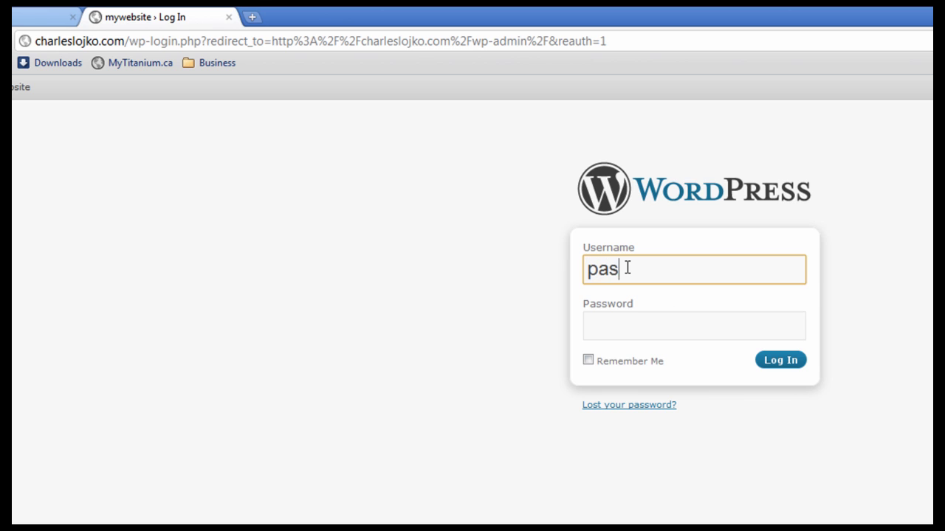
text(sword)
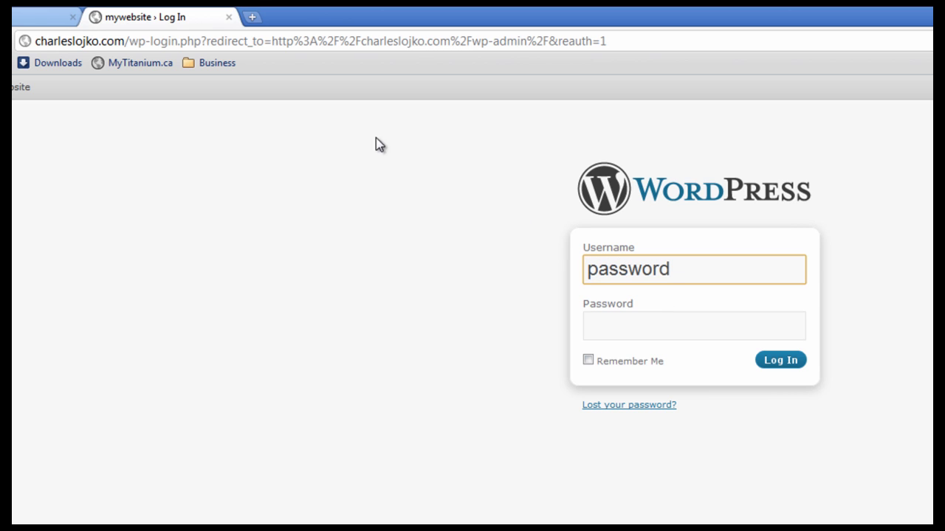
click(37, 19)
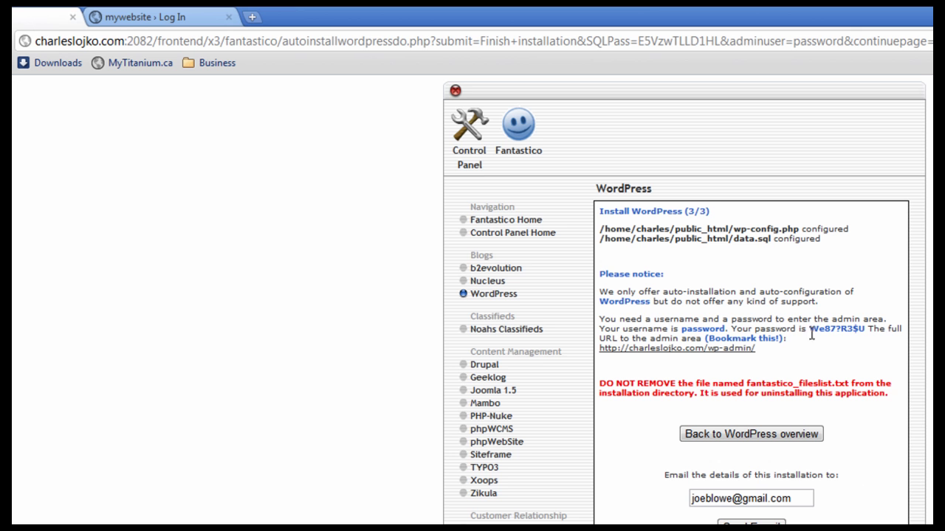
Copy the generated admin password from the Fantastico install summary
drag(810, 329, 865, 329)
right_click(852, 329)
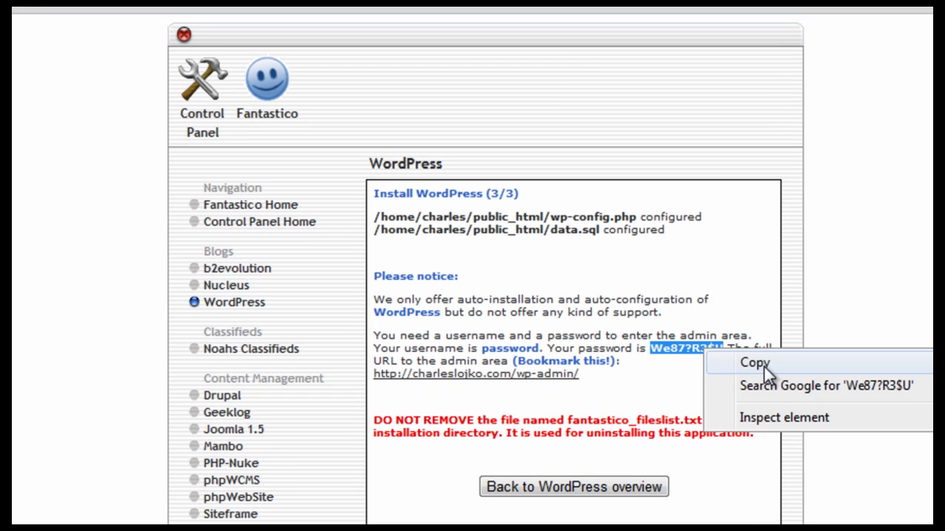
click(764, 367)
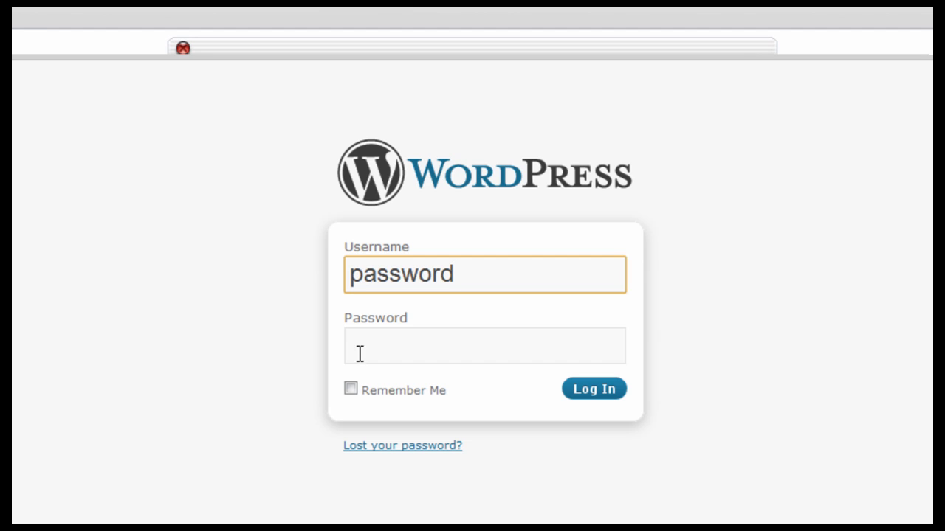
Paste the copied password into the WordPress login form's Password field and log in
click(360, 352)
right_click(375, 351)
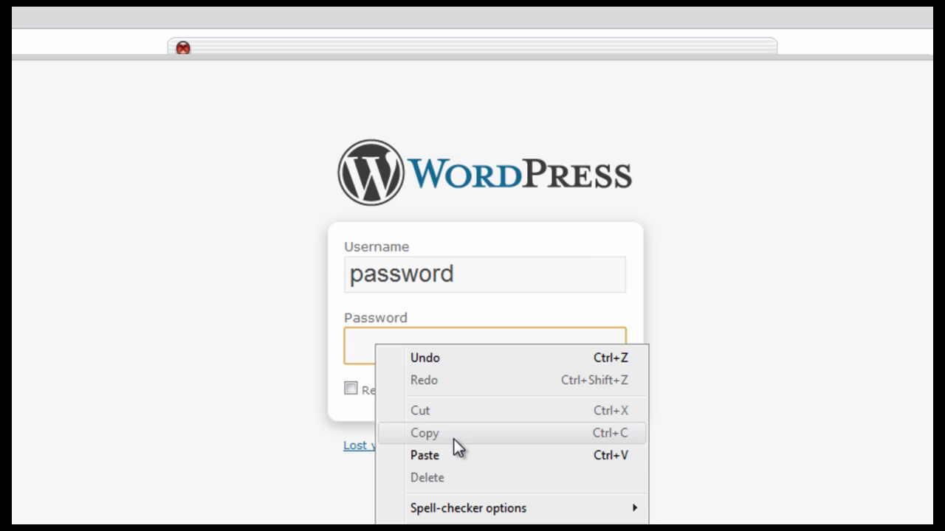
click(434, 455)
click(589, 391)
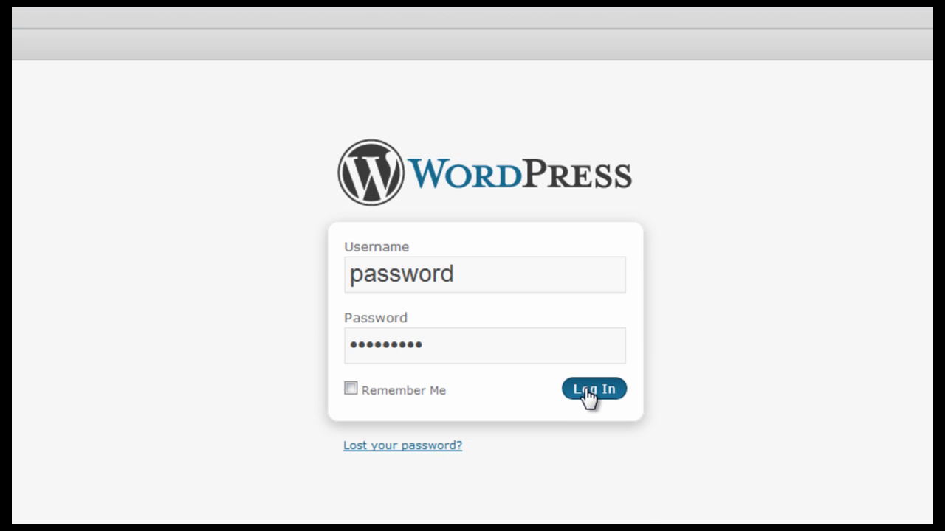